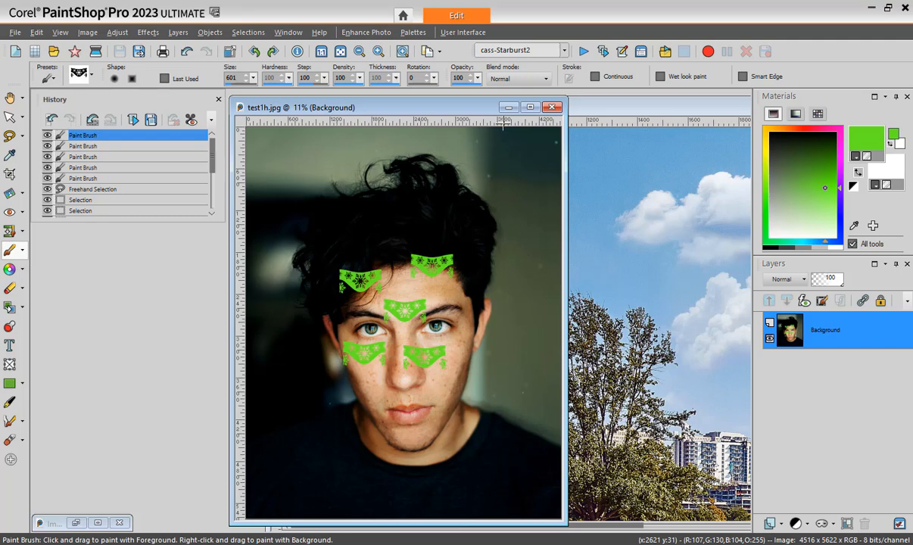
- Open Round-and-Round.pspimage from the Campus > Basic Course > Layout2 folder and close the History palette covering the image
click(586, 114)
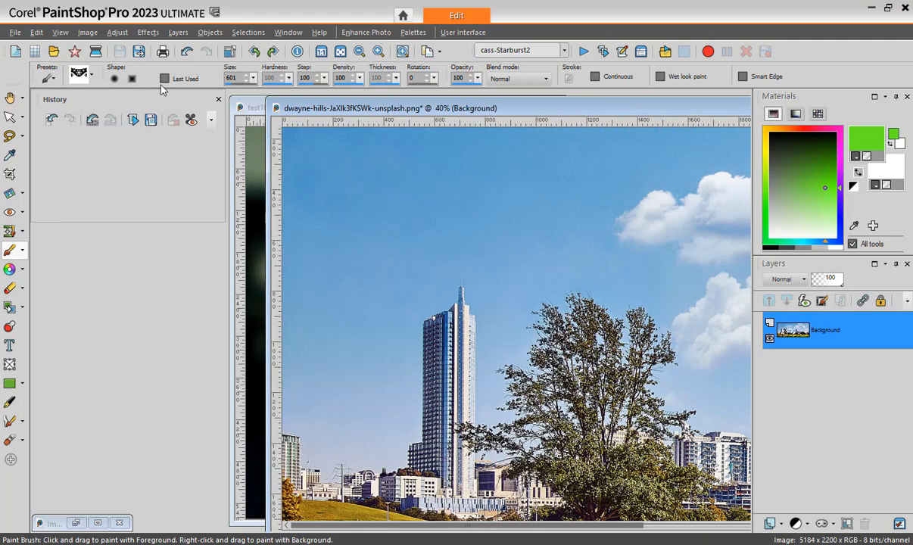
click(54, 53)
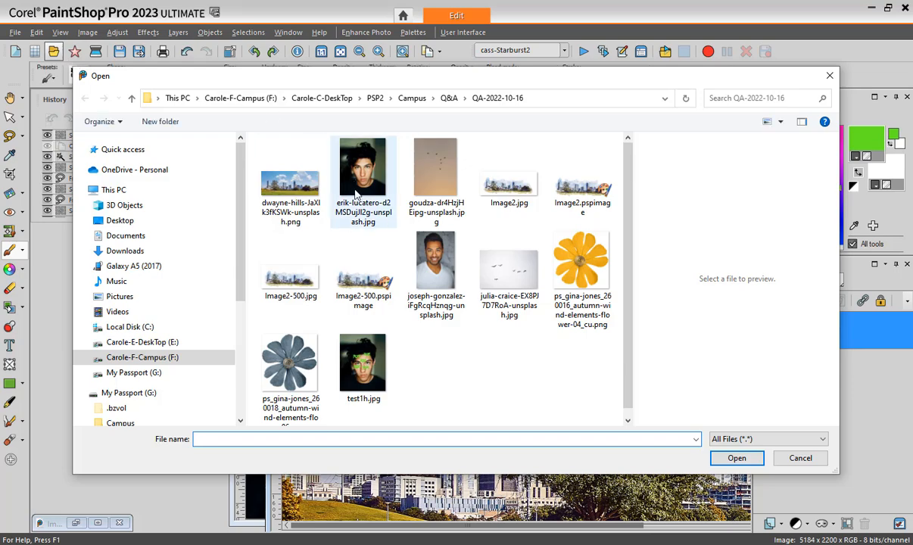
click(413, 98)
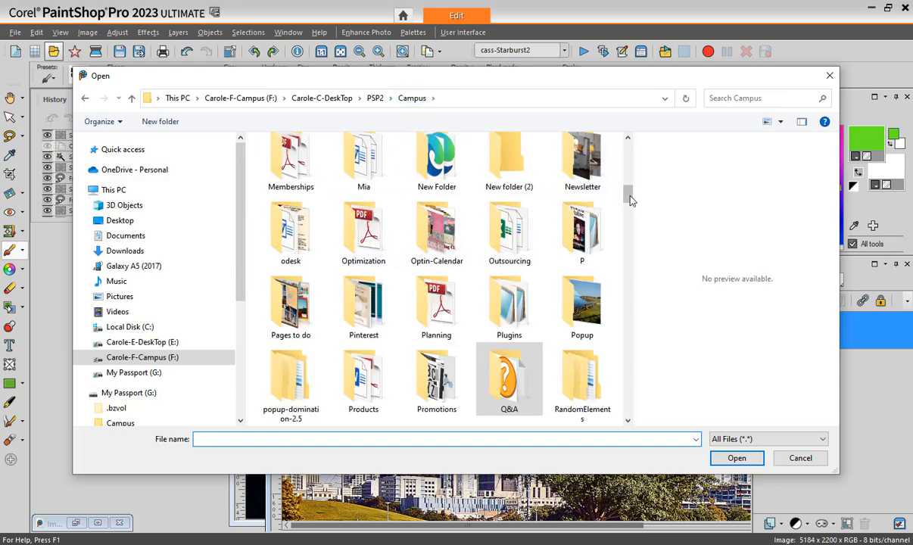
scroll(522, 196, up, 10)
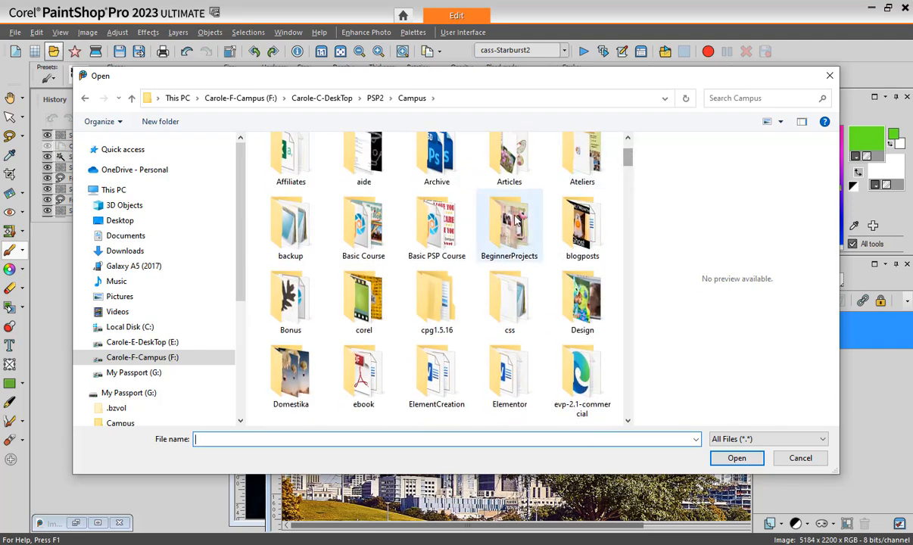
double_click(346, 222)
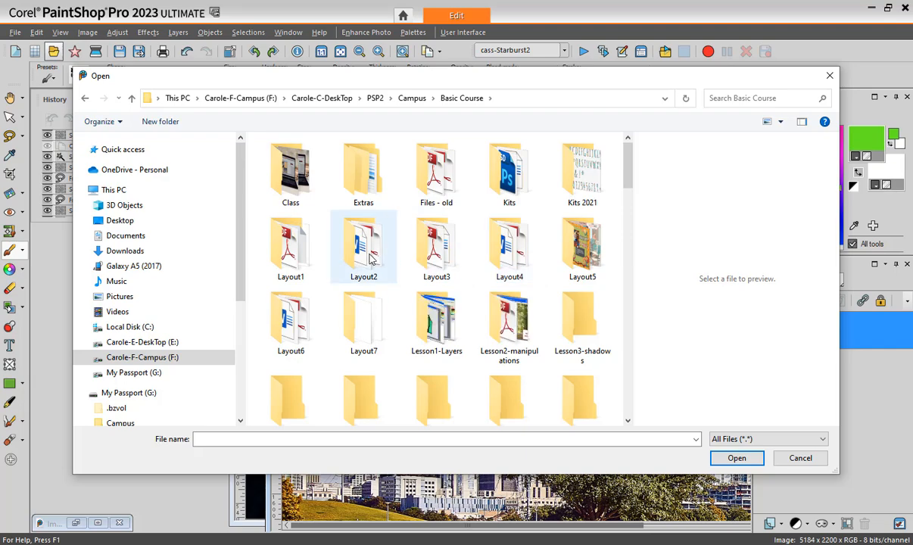
double_click(367, 250)
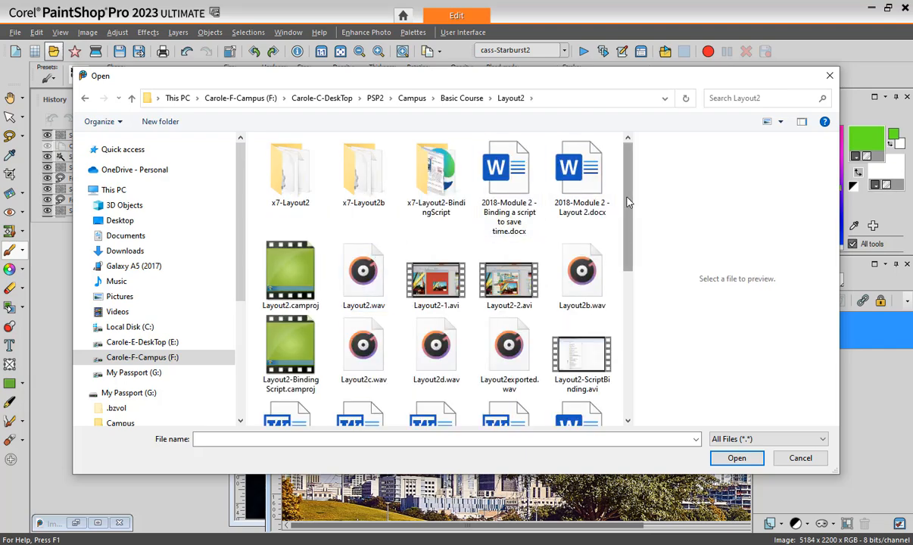
drag(626, 202, 634, 349)
click(566, 308)
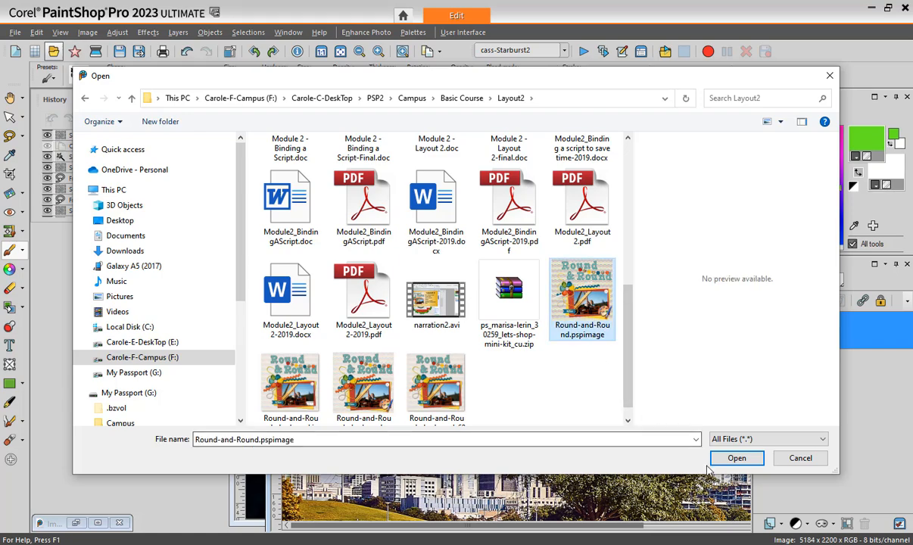
click(735, 458)
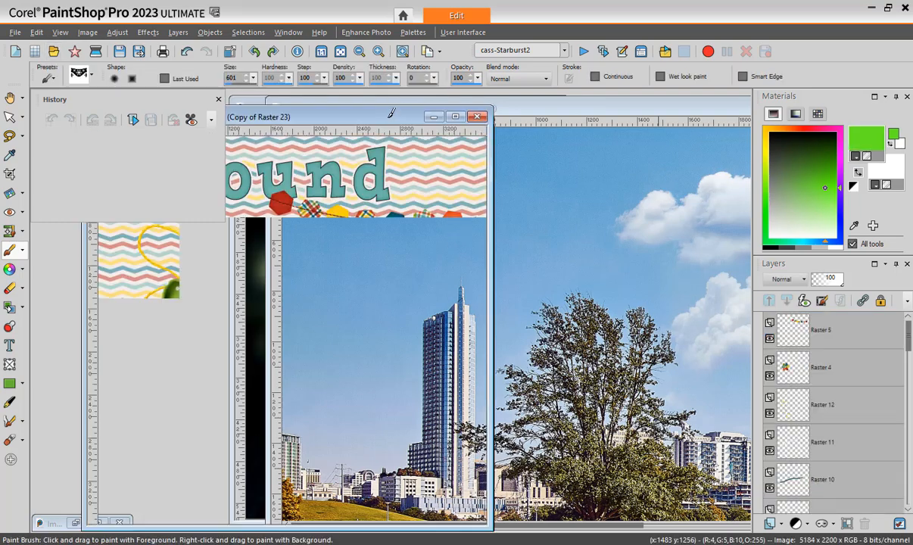
click(218, 99)
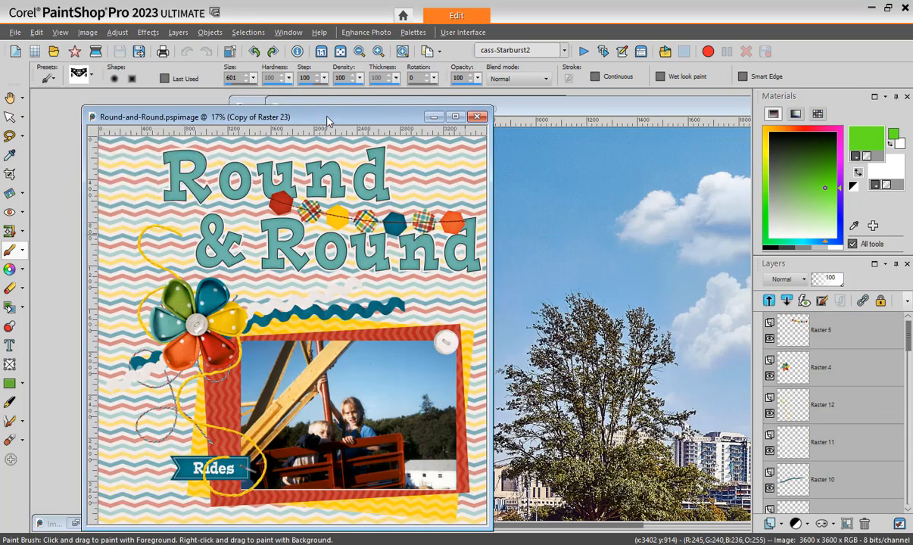
drag(305, 114, 368, 108)
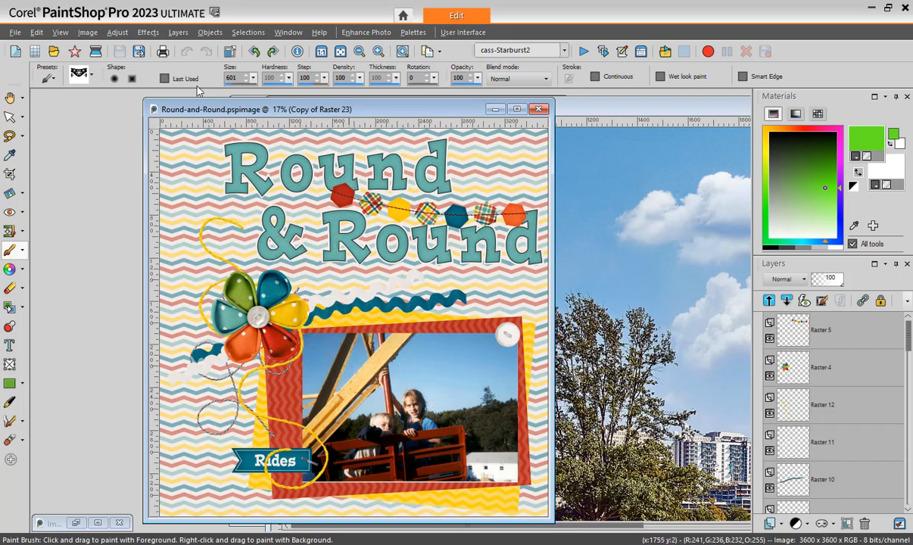
- Resize the layout image with all its layers to 600 × 600 pixels using Bicubic resampling
click(87, 33)
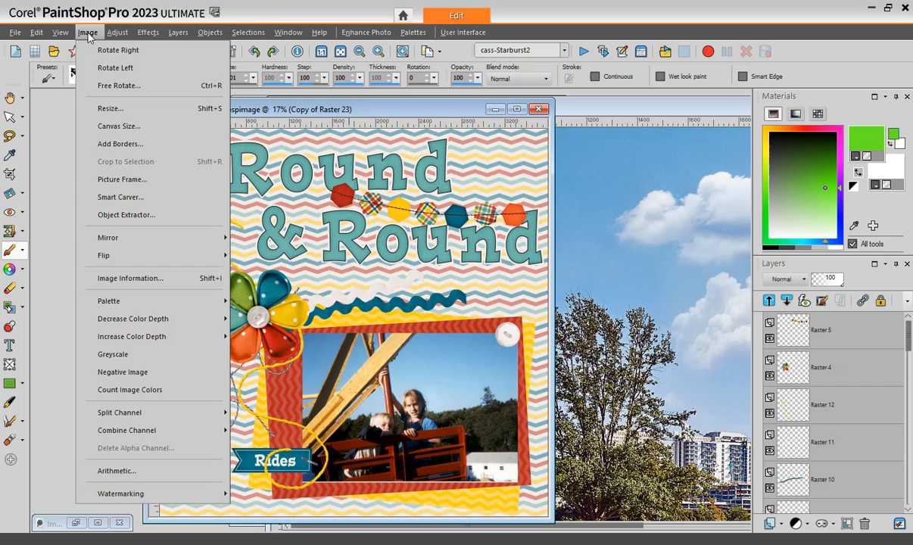
click(104, 112)
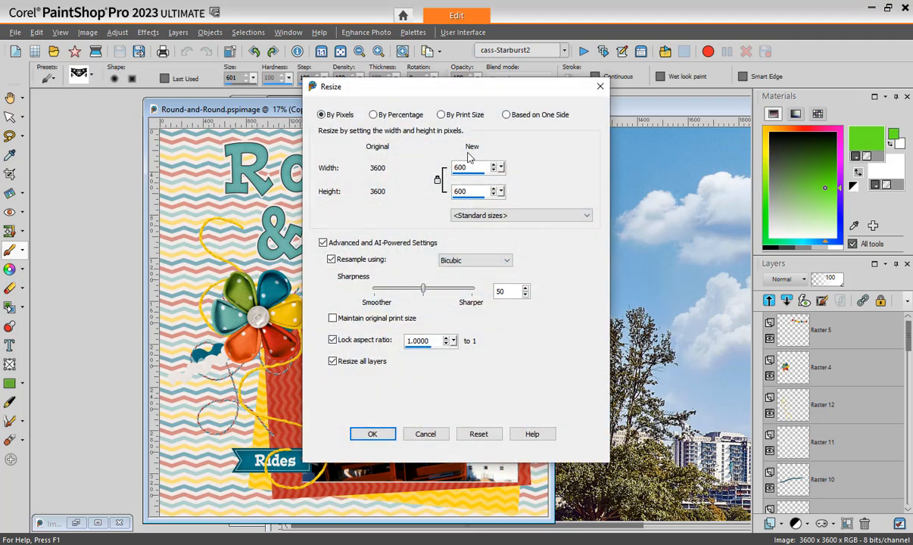
click(370, 435)
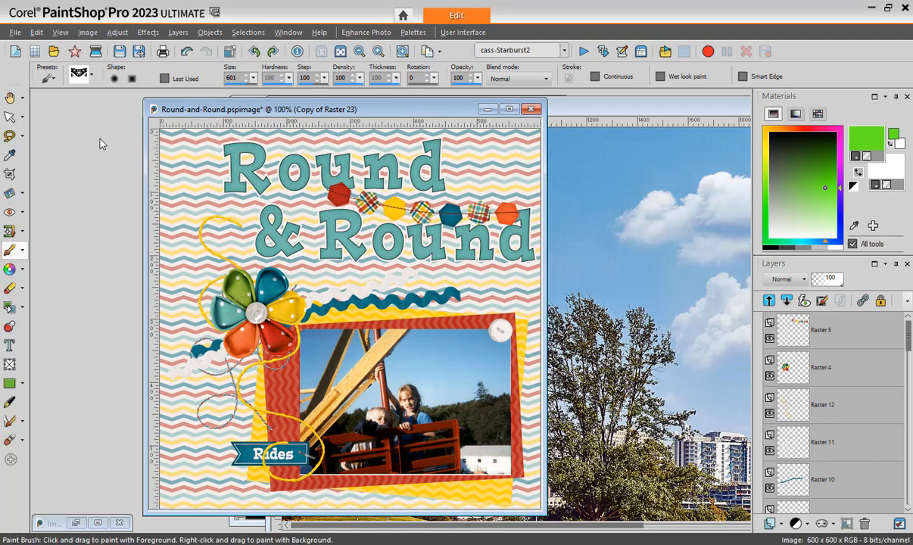
- Try JPEG compression settings up to 20 for saving the layout as Round-and-Round.jpg, and leave without saving
click(14, 33)
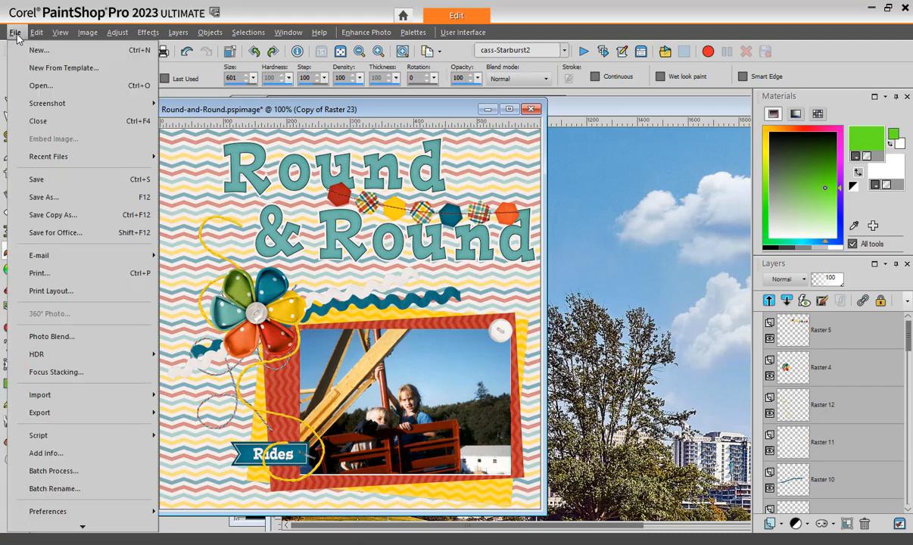
click(134, 198)
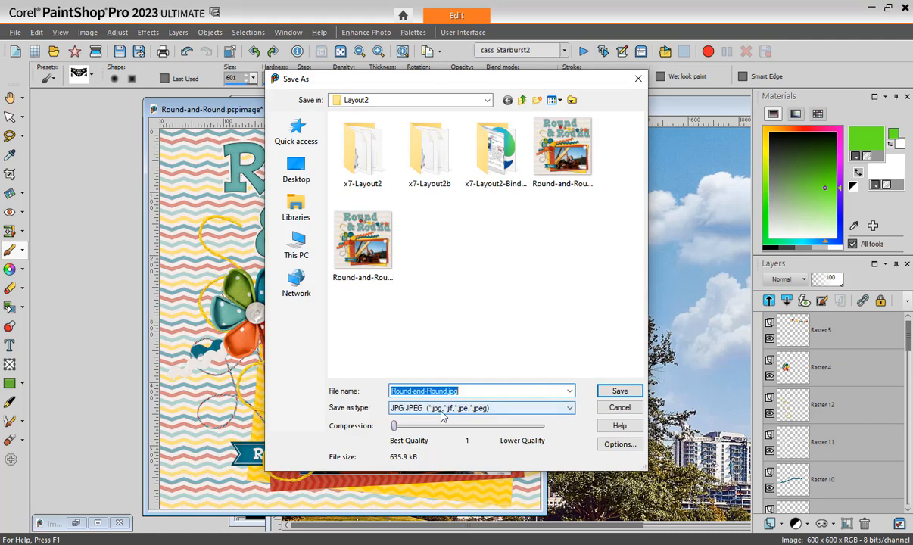
drag(398, 431, 424, 433)
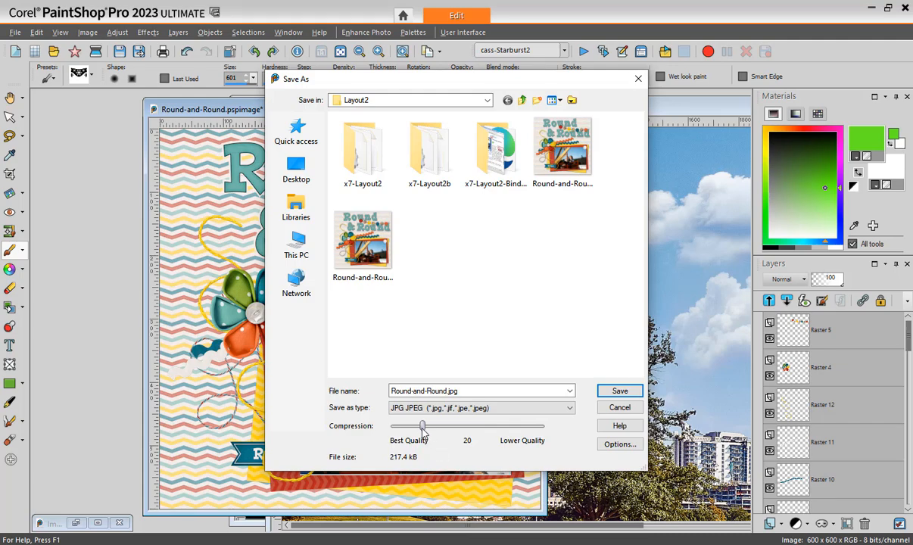
drag(422, 431, 424, 431)
drag(423, 425, 399, 432)
drag(400, 429, 407, 428)
drag(409, 429, 425, 431)
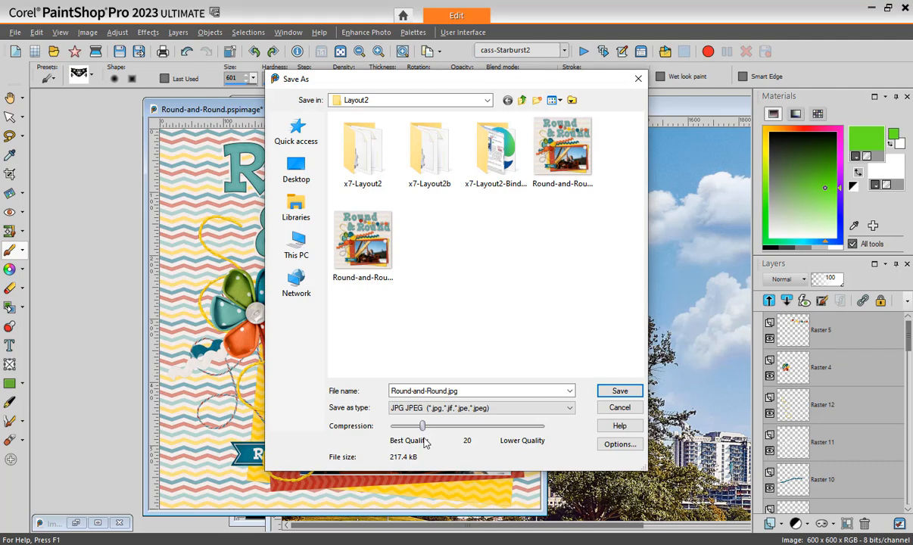
click(621, 410)
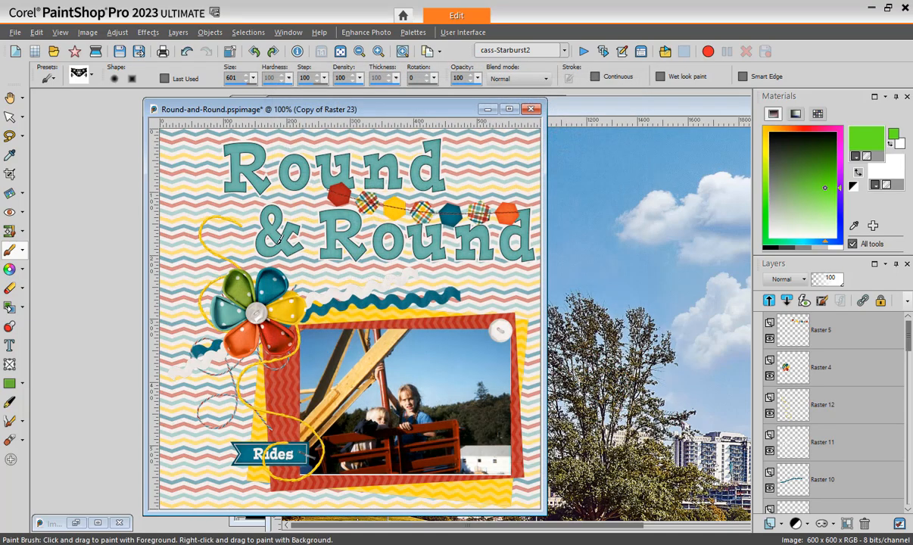
- Open the layout in the JPEG Optimizer and compare the before and after previews around the title lettering
click(15, 31)
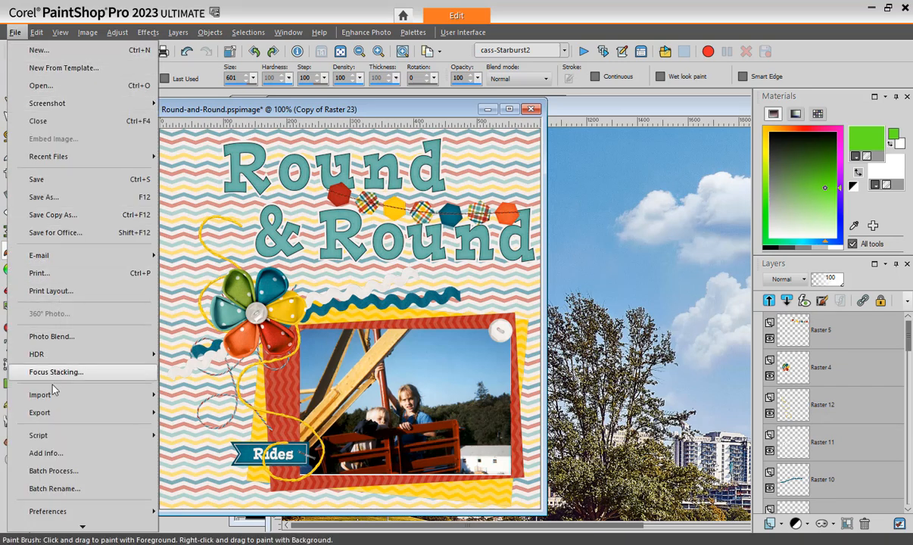
mouse_move(65, 415)
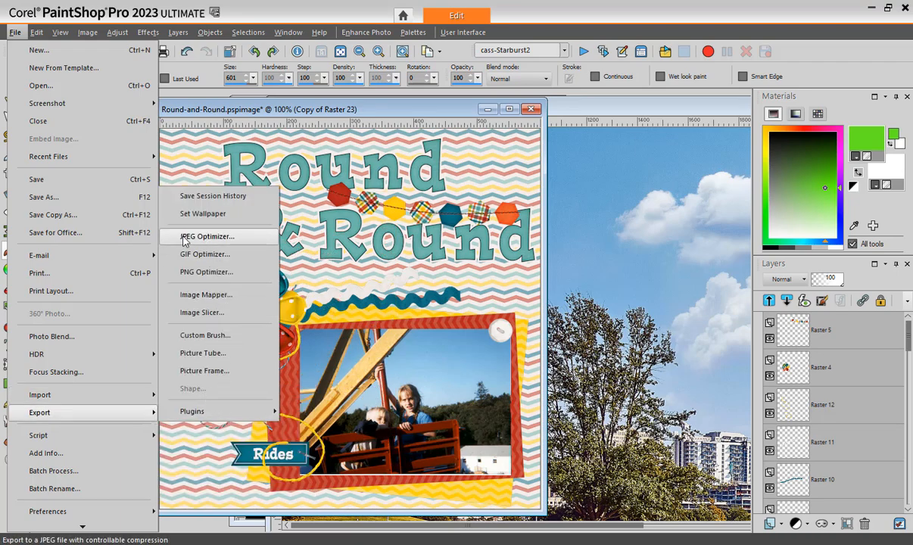
click(215, 237)
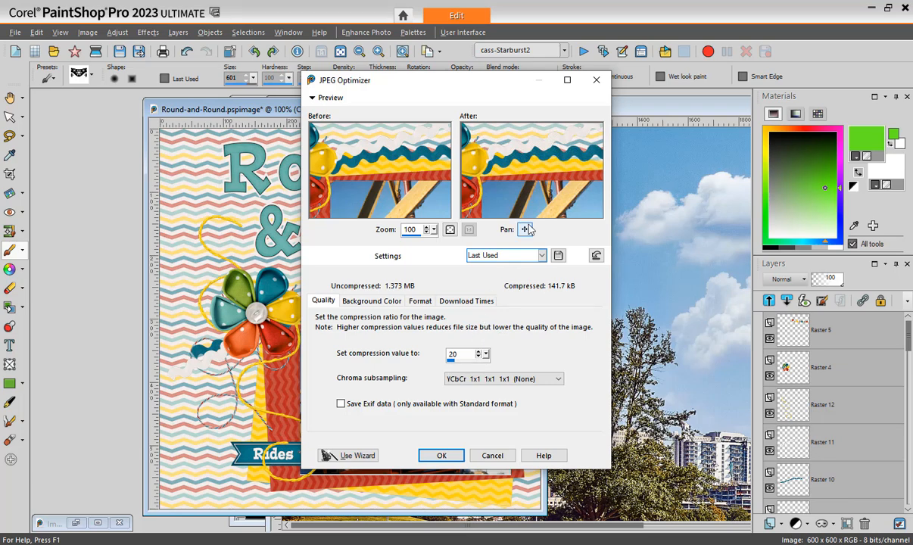
drag(514, 146, 465, 194)
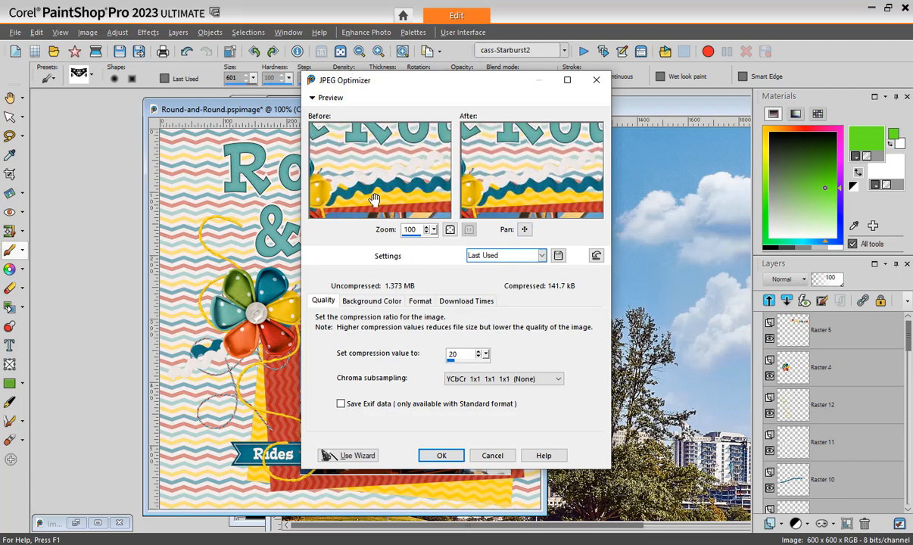
drag(385, 168, 377, 183)
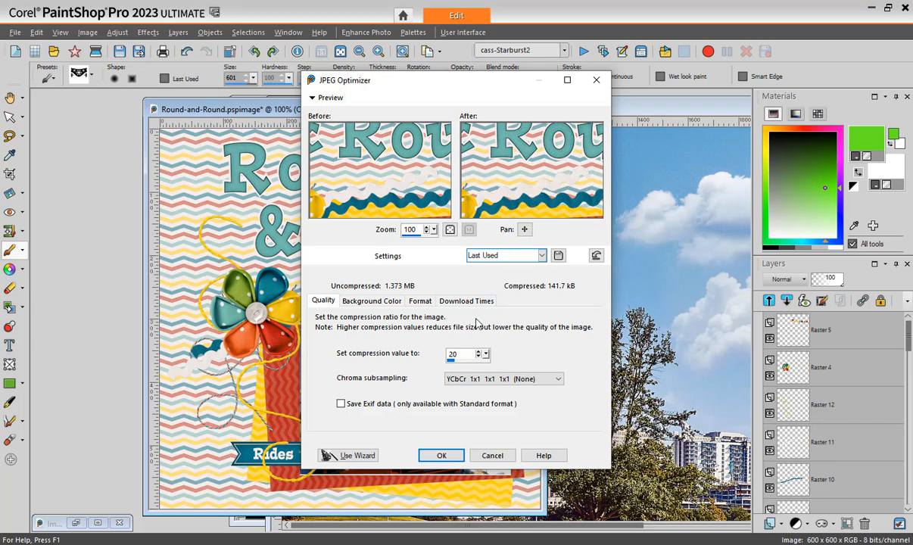
- Try a compression value of 73 in the JPEG Optimizer and compare the lettering at 356% preview zoom
click(474, 361)
click(479, 362)
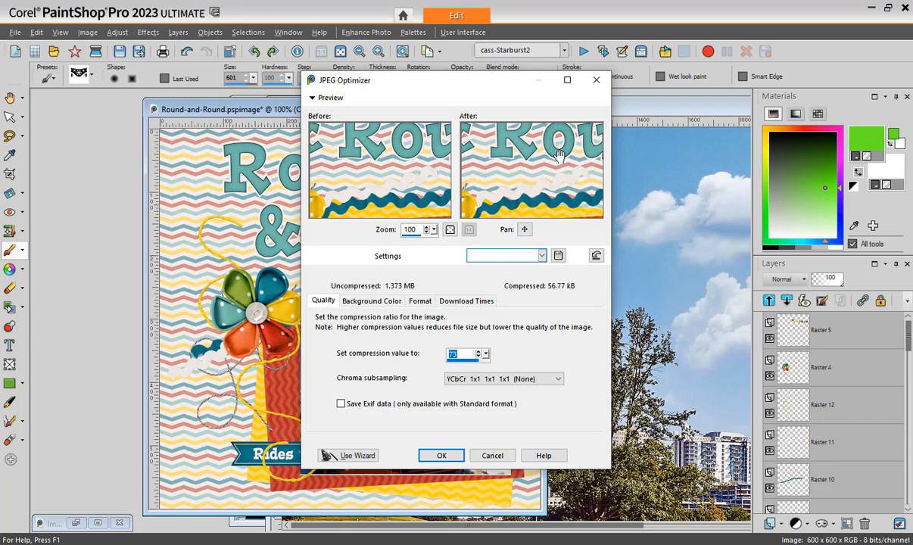
click(426, 235)
mouse_move(501, 166)
mouse_down()
mouse_move(503, 201)
mouse_move(513, 197)
mouse_move(513, 179)
mouse_up()
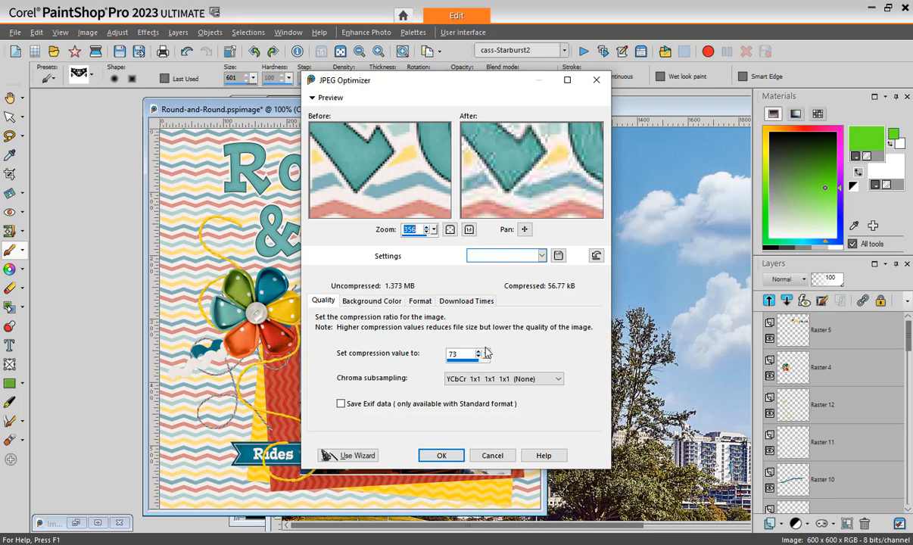
- Try a compression value of 41 and close the JPEG Optimizer without exporting
double_click(452, 353)
text(41)
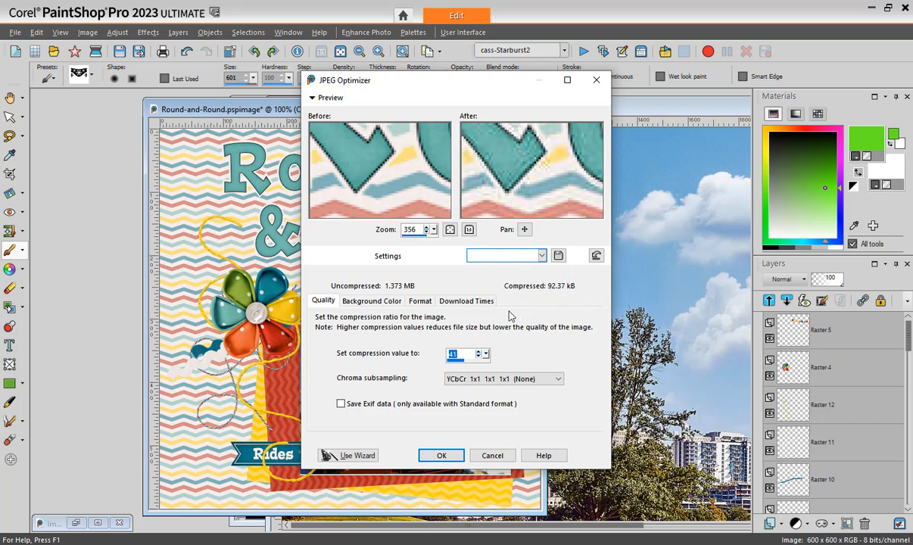
click(493, 456)
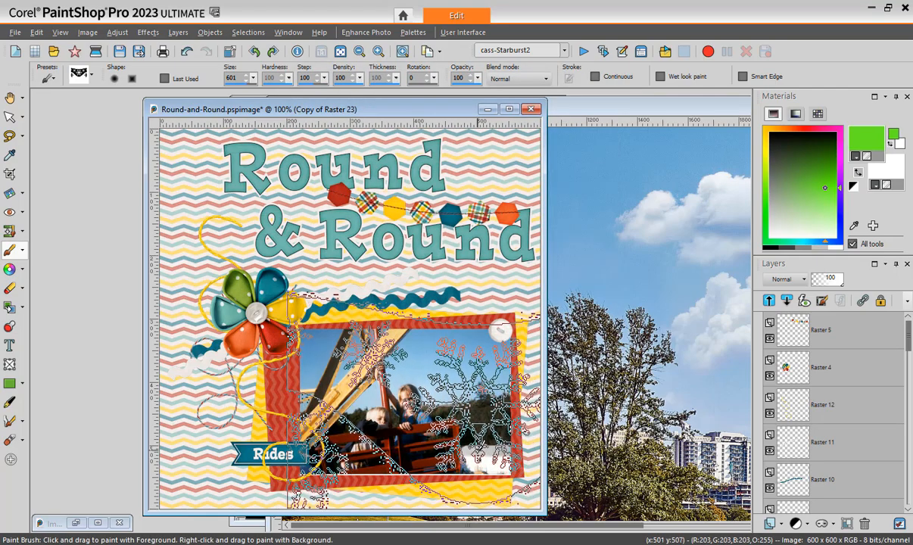